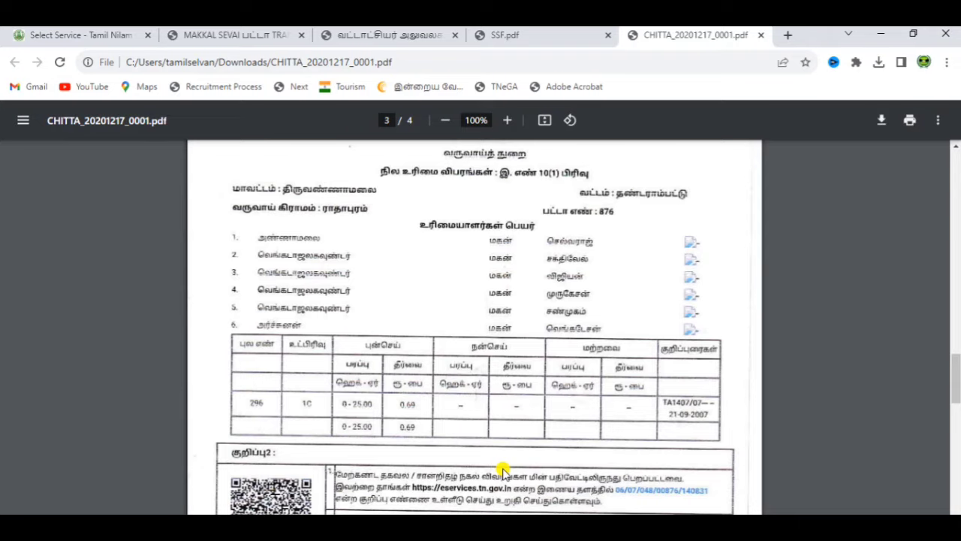
Leave the CHITTA PDF and go back to the Tamil Nilam applicant details tab.
{"action": "key", "text": "ctrl+Tab"}
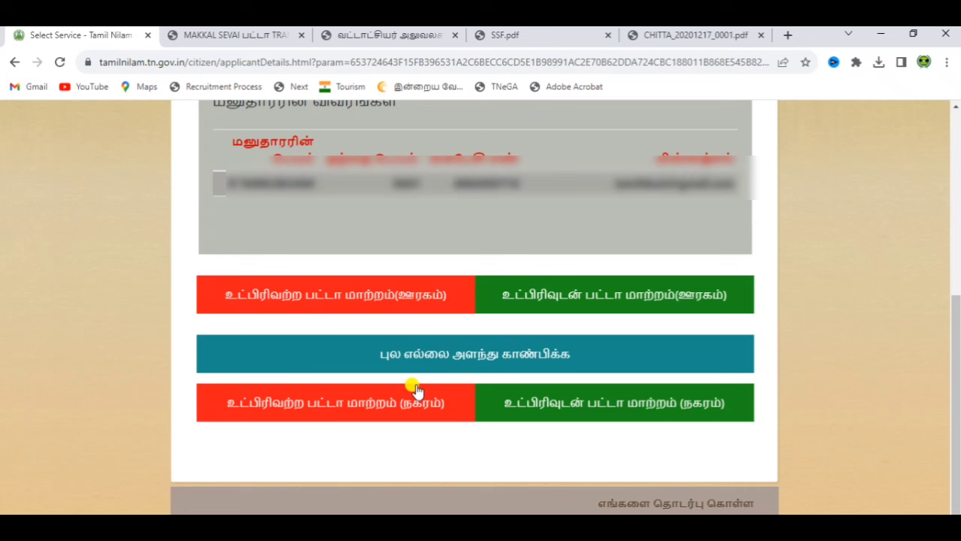
Start a rural no-subdivision patta transfer with application type செட்டில்மெண்ட் பத்திரம் (settlement deed).
{"action": "left_click", "coordinate": [333, 304]}
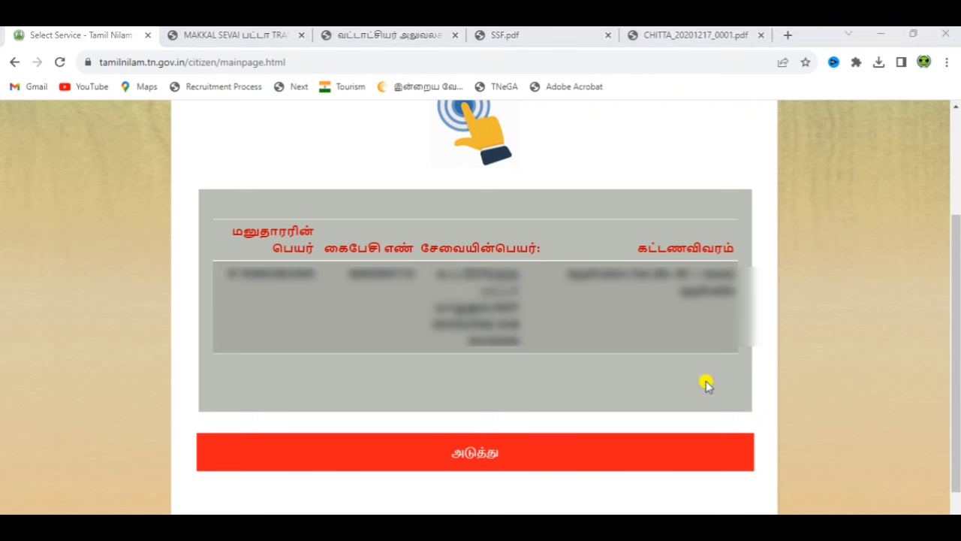
{"action": "left_click", "coordinate": [470, 454]}
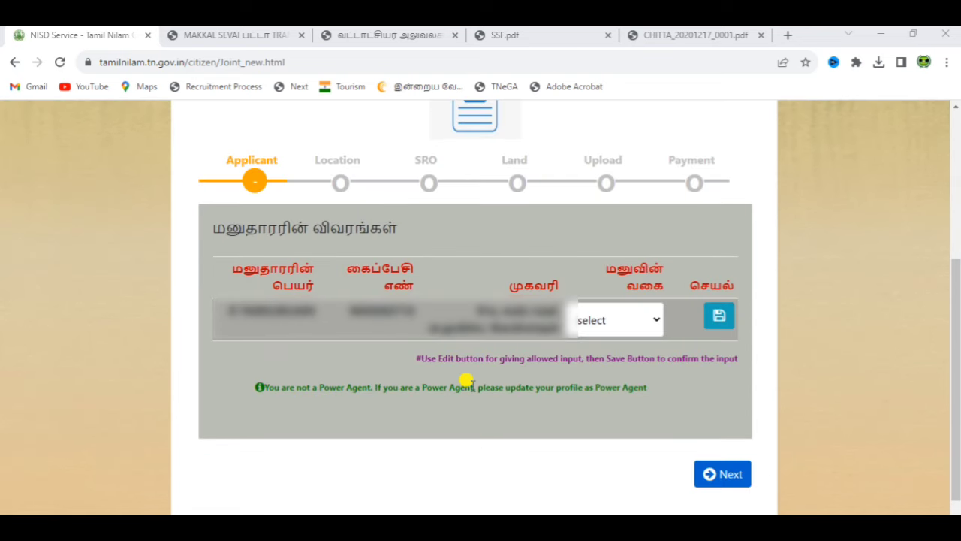
{"action": "left_click", "coordinate": [631, 319]}
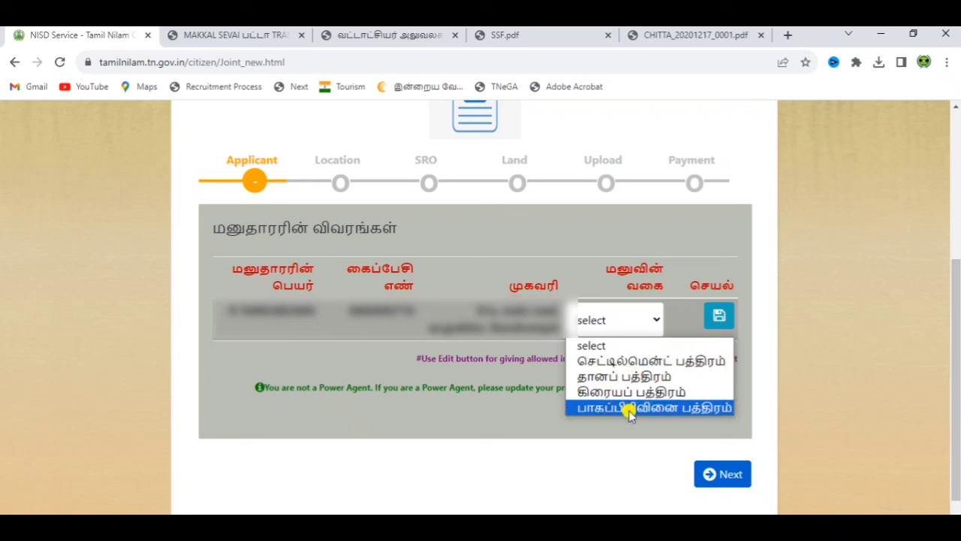
{"action": "left_click", "coordinate": [622, 361]}
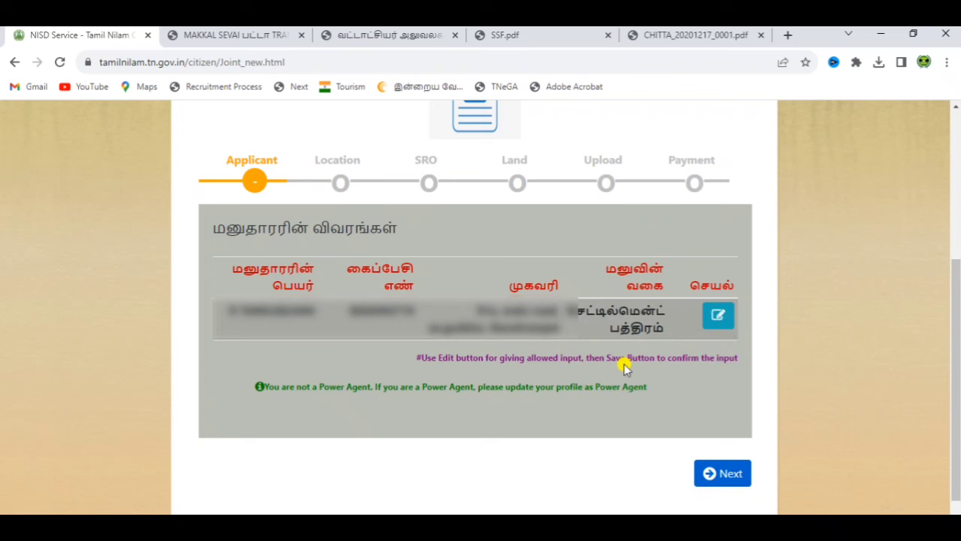
{"action": "left_click", "coordinate": [712, 475]}
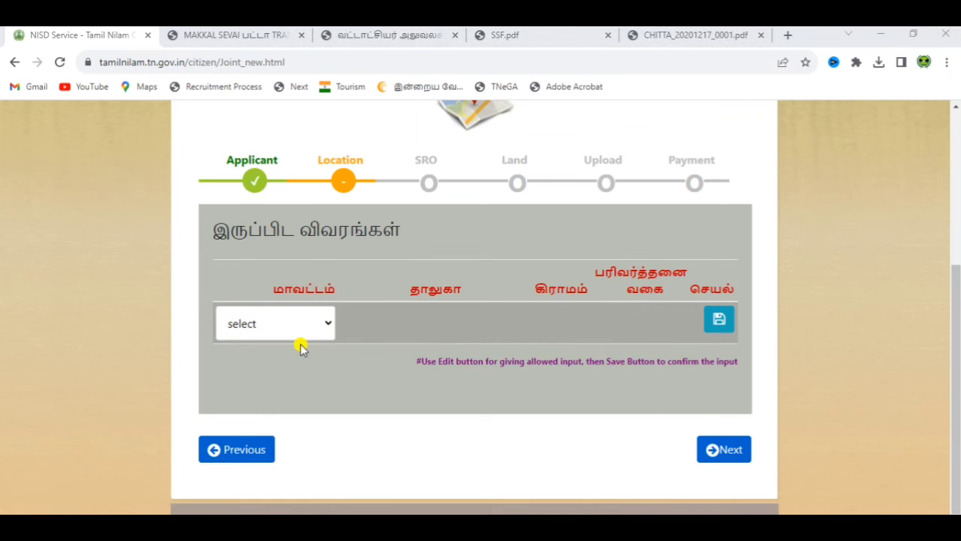
Choose திருவண்ணாமலை district, தண்டராம்பட்டு taluk, செ.கூடலூர்(R) village and Nathan transaction type.
{"action": "left_click", "coordinate": [298, 328]}
{"action": "left_click_drag", "start_coordinate": [352, 135], "coordinate": [355, 278]}
{"action": "left_click", "coordinate": [335, 257]}
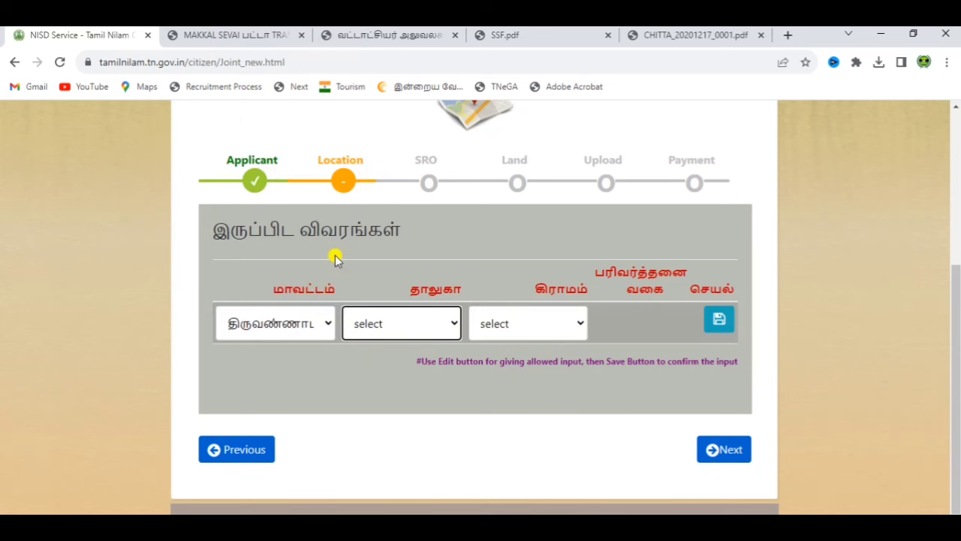
{"action": "left_click", "coordinate": [394, 329]}
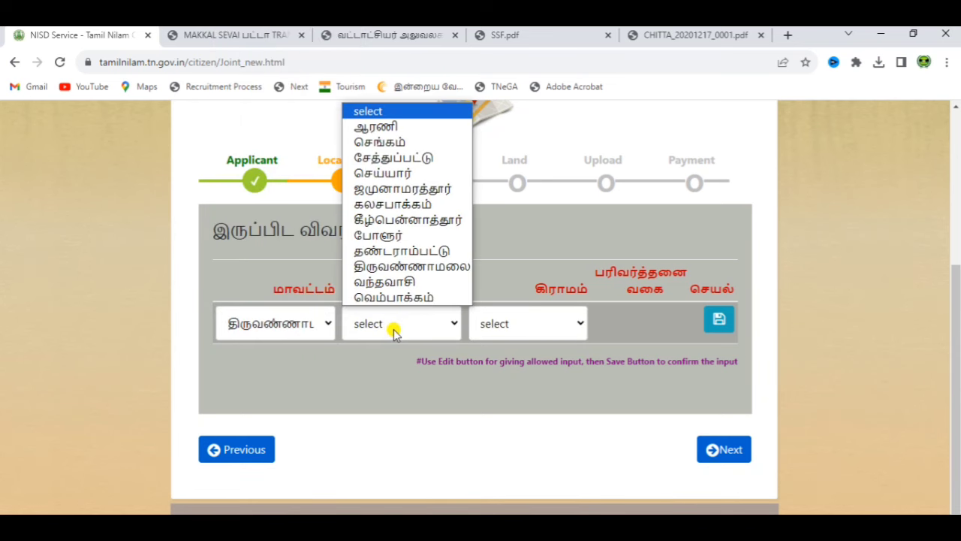
{"action": "left_click", "coordinate": [414, 251]}
{"action": "left_click", "coordinate": [495, 322]}
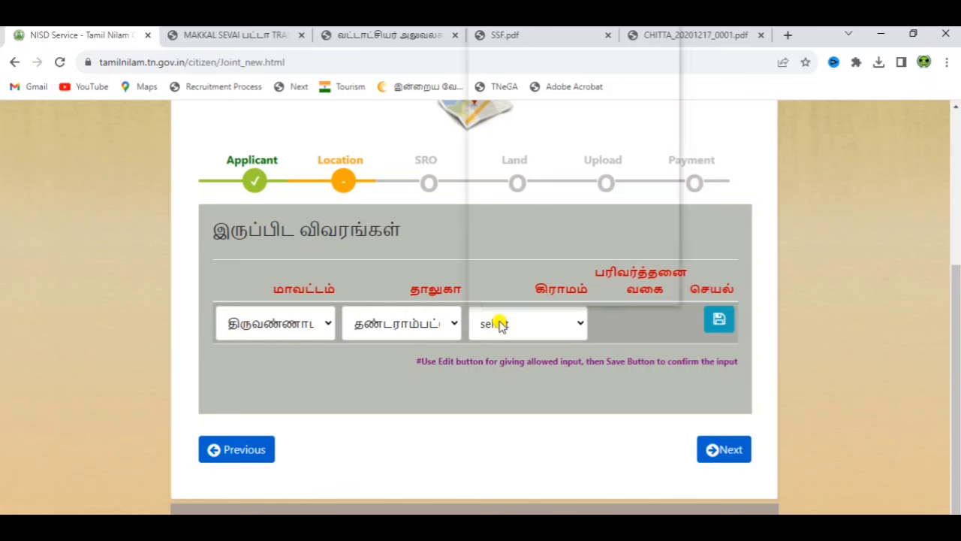
{"action": "left_click_drag", "start_coordinate": [675, 53], "coordinate": [665, 247]}
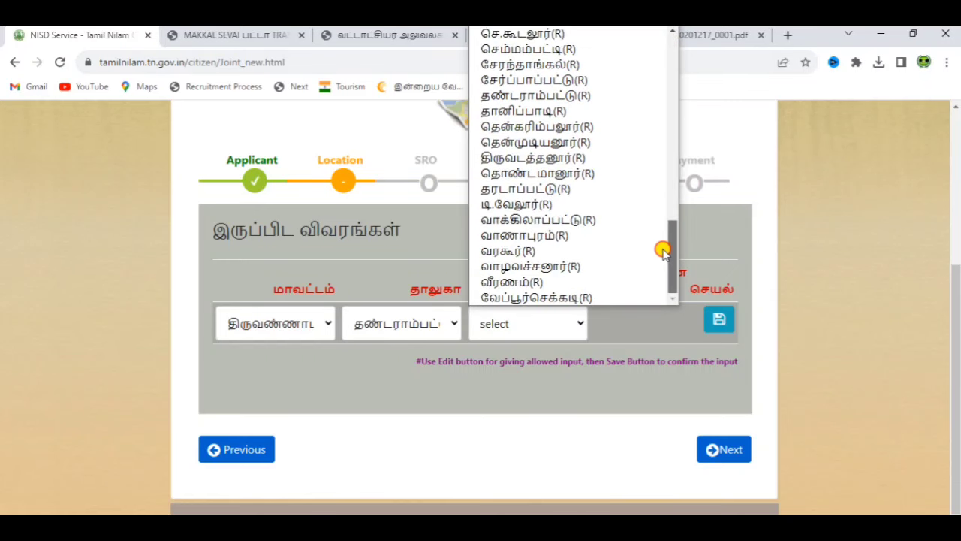
{"action": "left_click", "coordinate": [548, 36]}
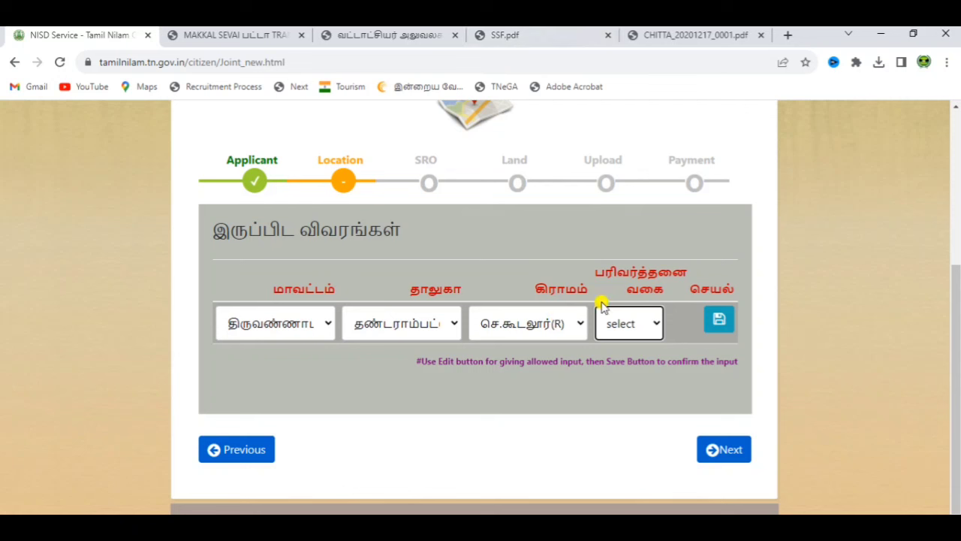
{"action": "left_click", "coordinate": [622, 323]}
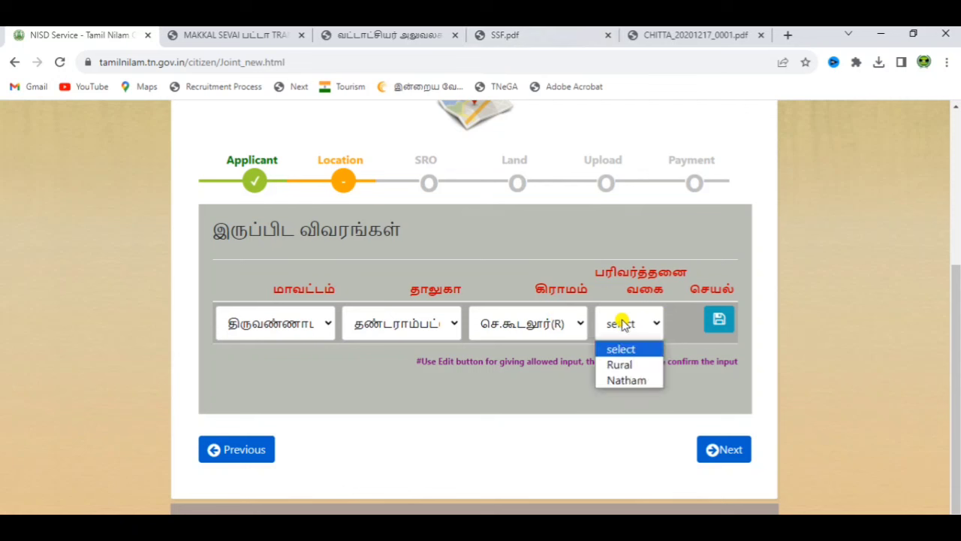
{"action": "left_click", "coordinate": [628, 380]}
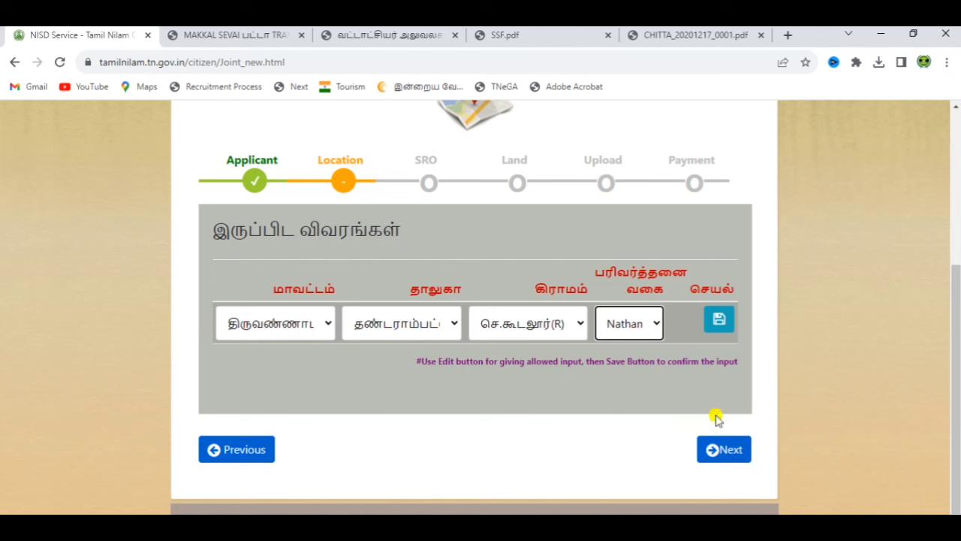
{"action": "left_click", "coordinate": [727, 450]}
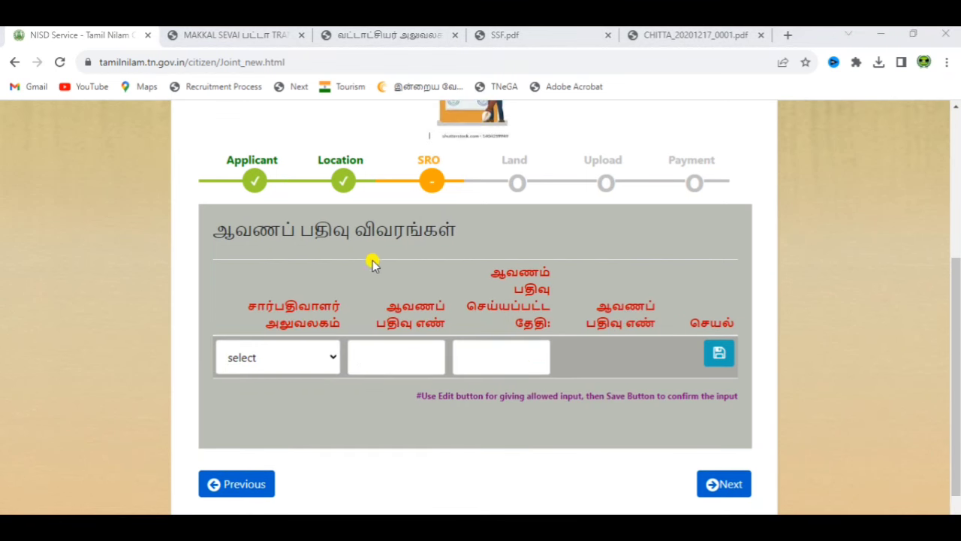
{"action": "left_click", "coordinate": [309, 356]}
{"action": "left_click_drag", "start_coordinate": [350, 206], "coordinate": [351, 275]}
{"action": "left_click", "coordinate": [315, 286]}
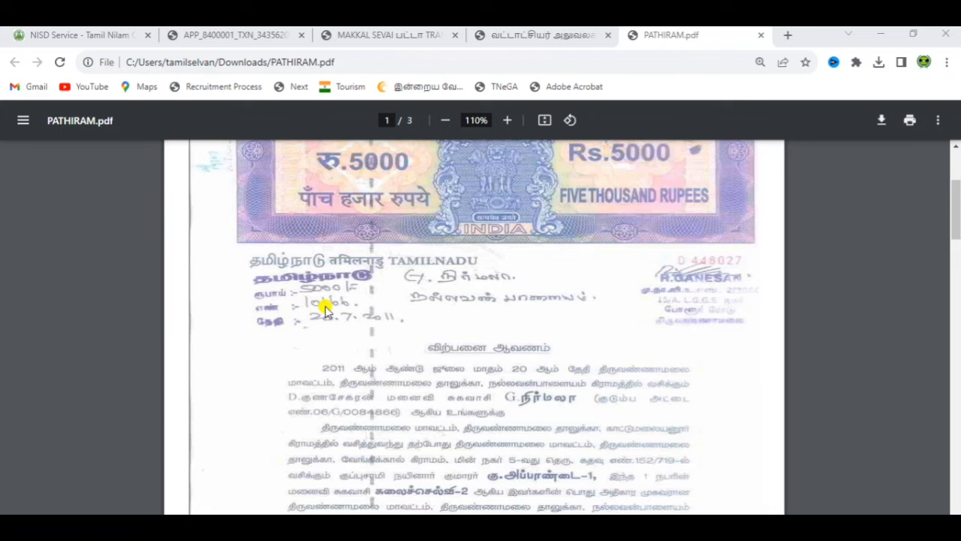
{"action": "left_click", "coordinate": [226, 35]}
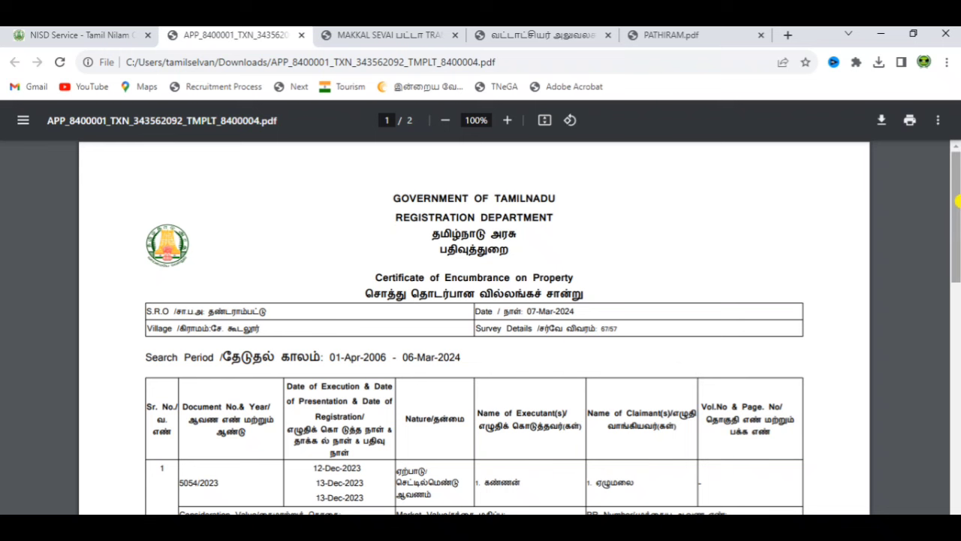
{"action": "left_click_drag", "start_coordinate": [958, 202], "coordinate": [958, 230]}
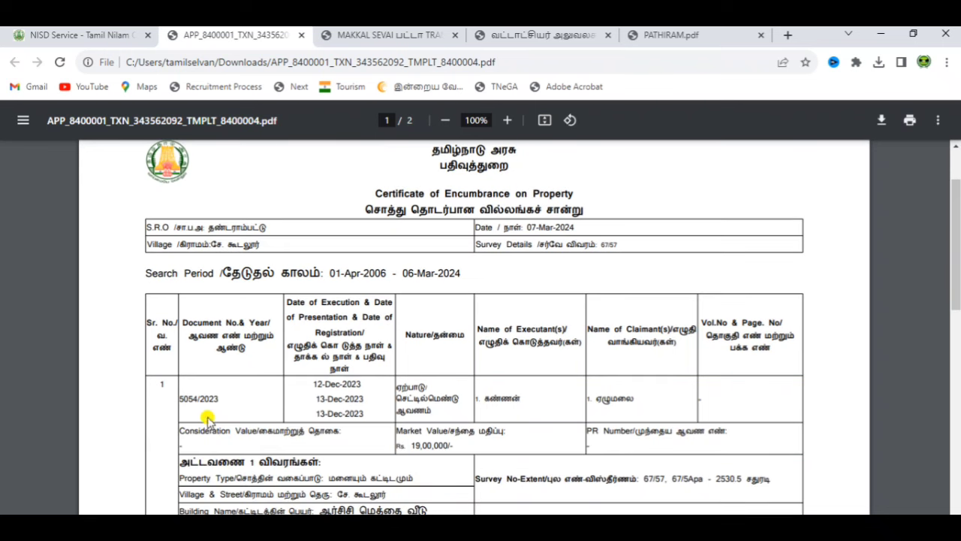
{"action": "double_click", "coordinate": [183, 392]}
{"action": "left_click", "coordinate": [55, 34]}
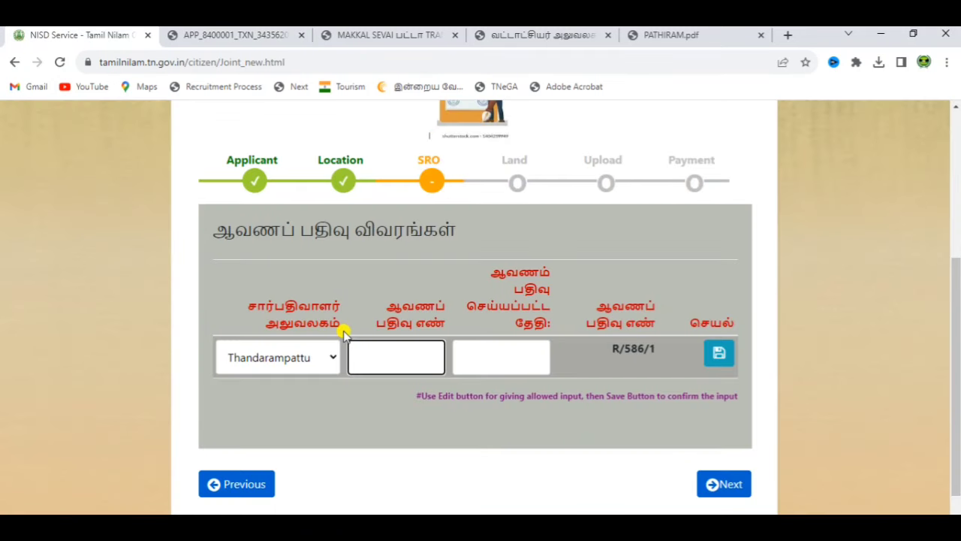
{"action": "type", "text": "5054"}
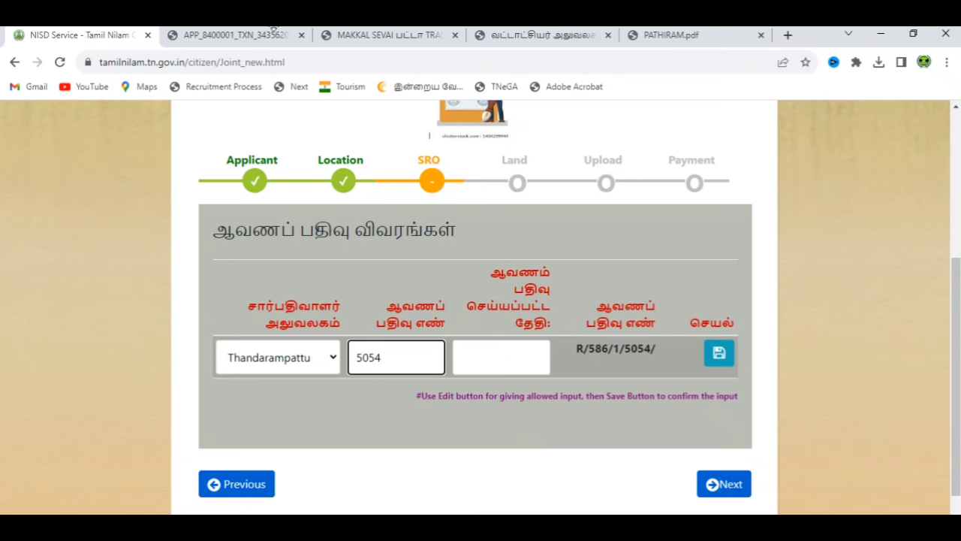
{"action": "left_click", "coordinate": [267, 35]}
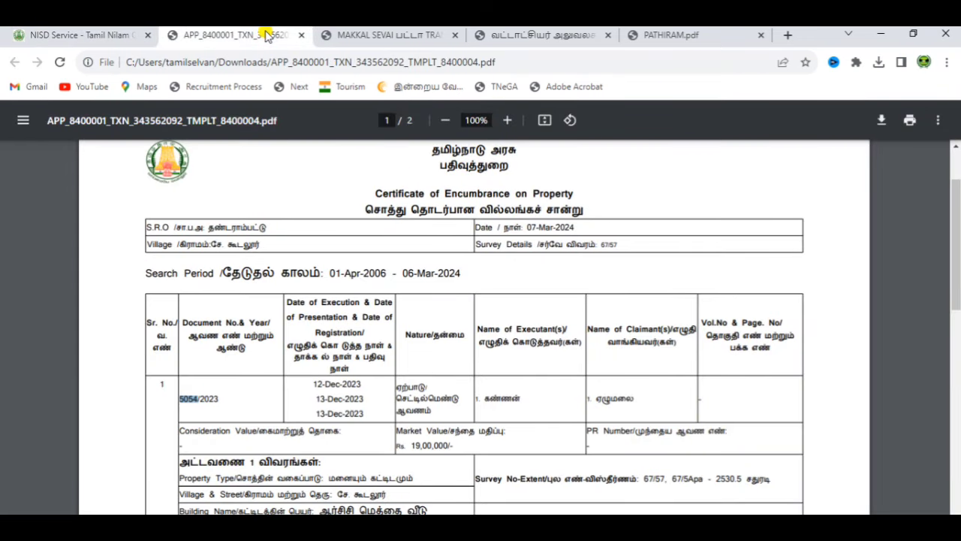
{"action": "left_click", "coordinate": [109, 34]}
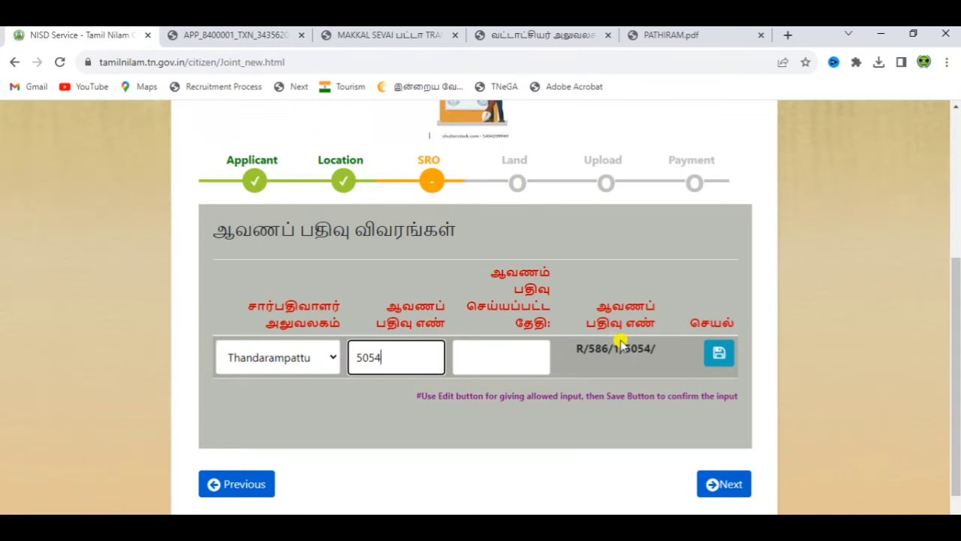
Set the registration date to 12-12-2023 and continue to the Land step.
{"action": "left_click", "coordinate": [528, 356]}
{"action": "left_click", "coordinate": [601, 140]}
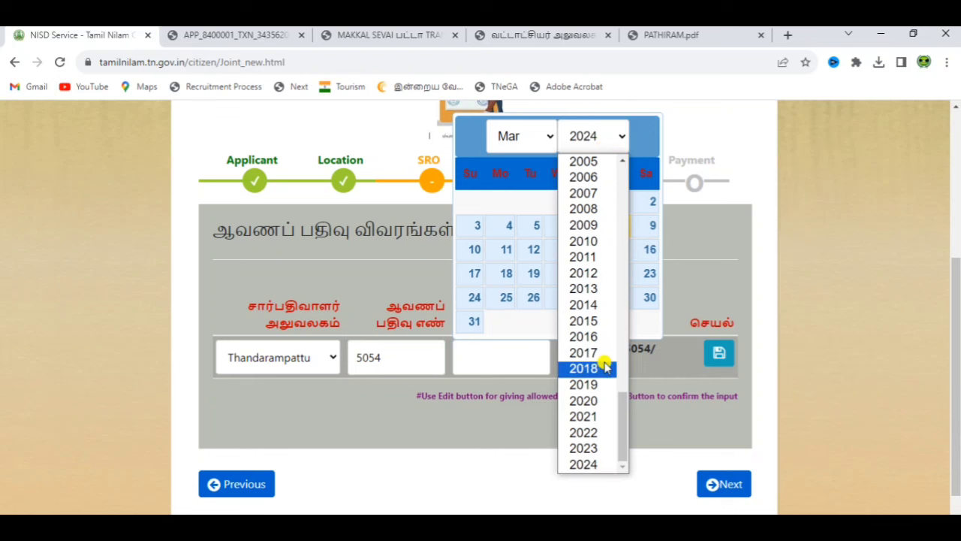
{"action": "left_click", "coordinate": [608, 448]}
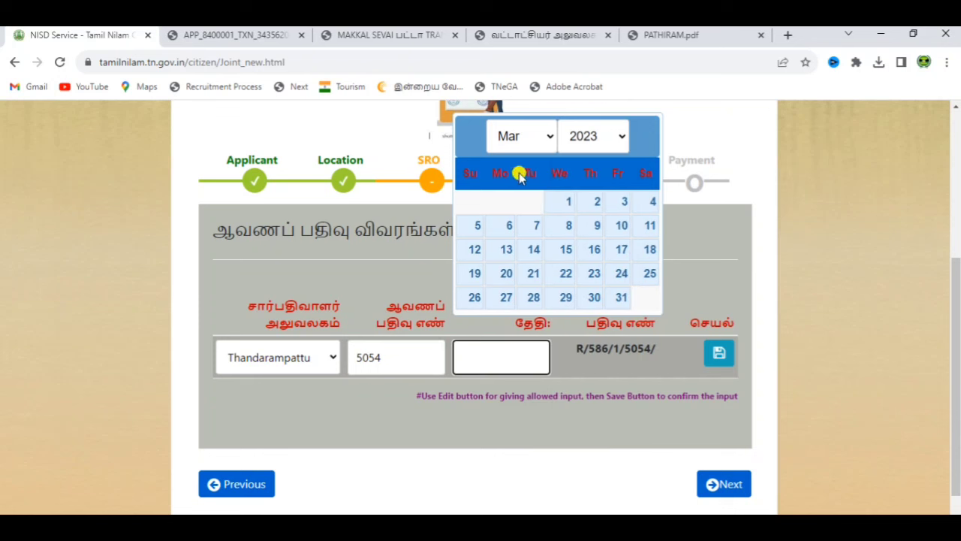
{"action": "left_click", "coordinate": [515, 139]}
{"action": "left_click", "coordinate": [505, 338]}
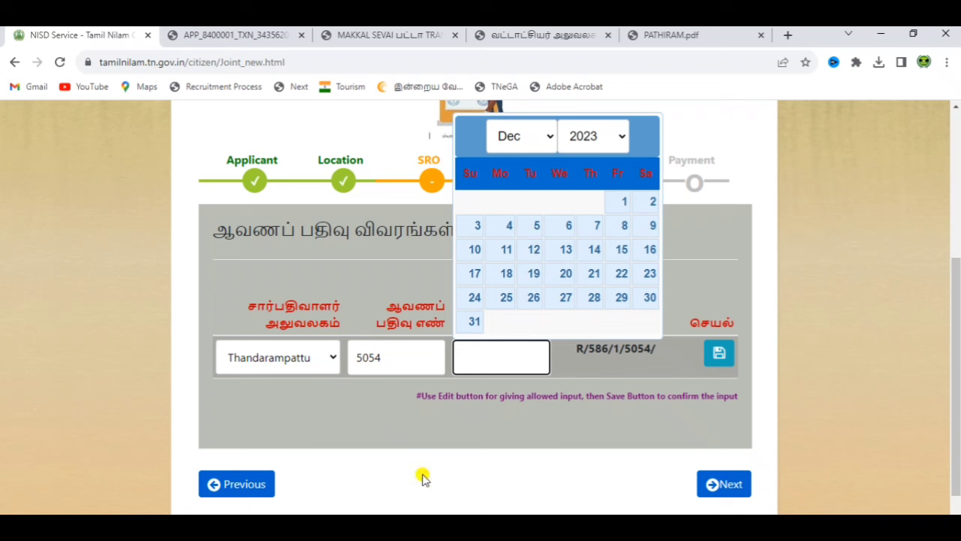
{"action": "left_click", "coordinate": [533, 249]}
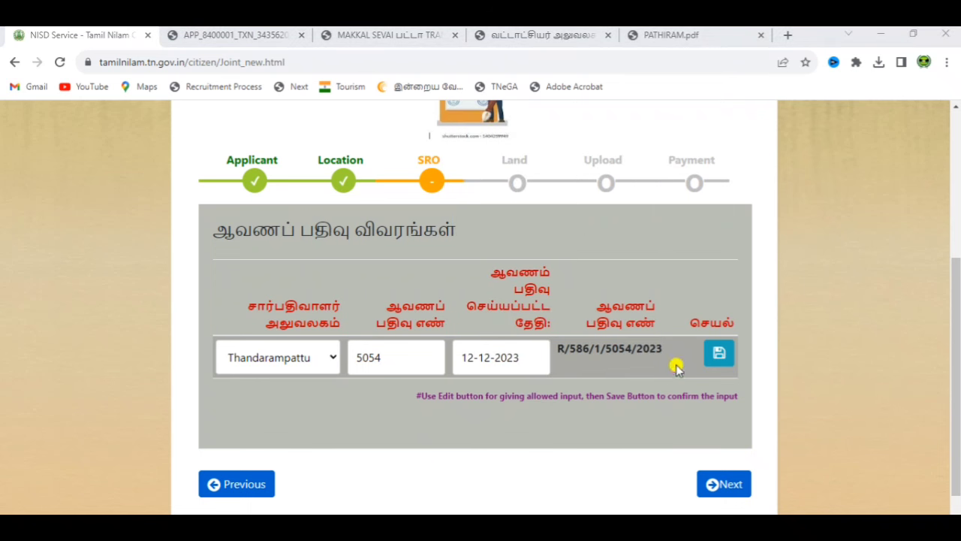
{"action": "left_click", "coordinate": [730, 483]}
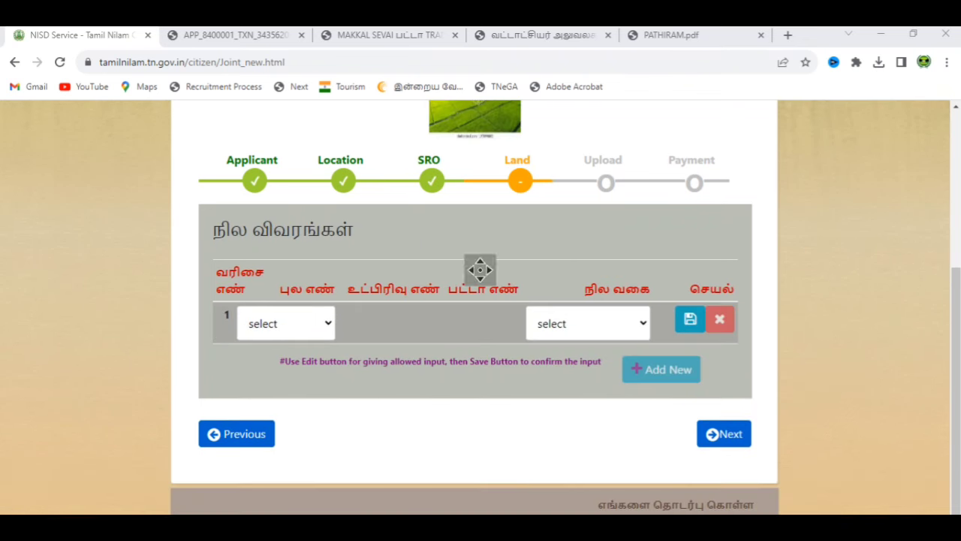
Fill land row 1 with survey 67, subdivision 57 and land type மனை.
{"action": "left_click", "coordinate": [285, 315]}
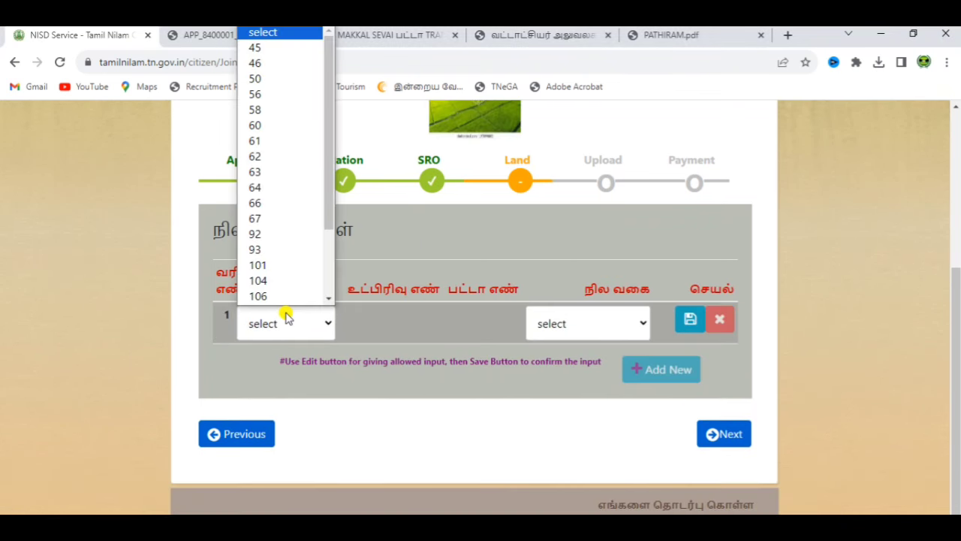
{"action": "left_click", "coordinate": [296, 218]}
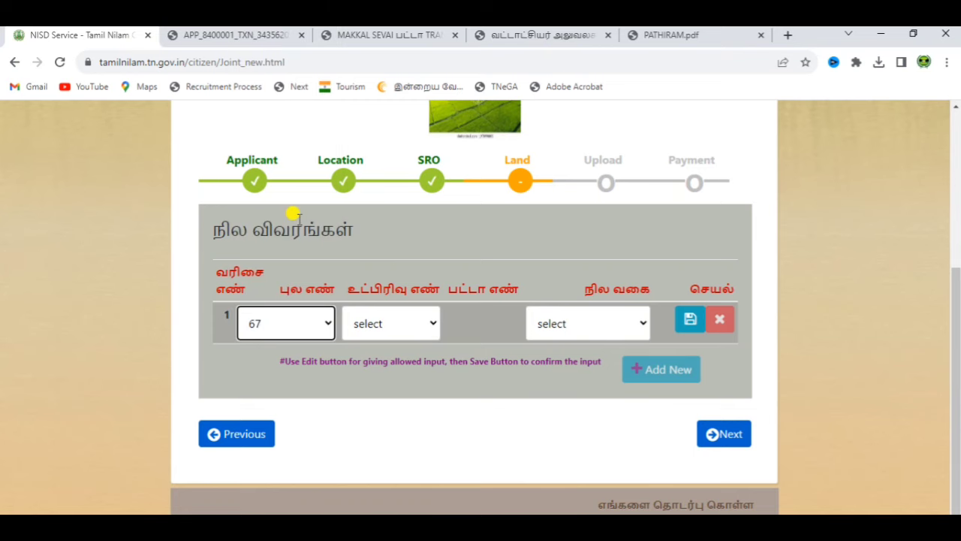
{"action": "left_click", "coordinate": [422, 330]}
{"action": "left_click_drag", "start_coordinate": [434, 105], "coordinate": [427, 272]}
{"action": "left_click", "coordinate": [399, 253]}
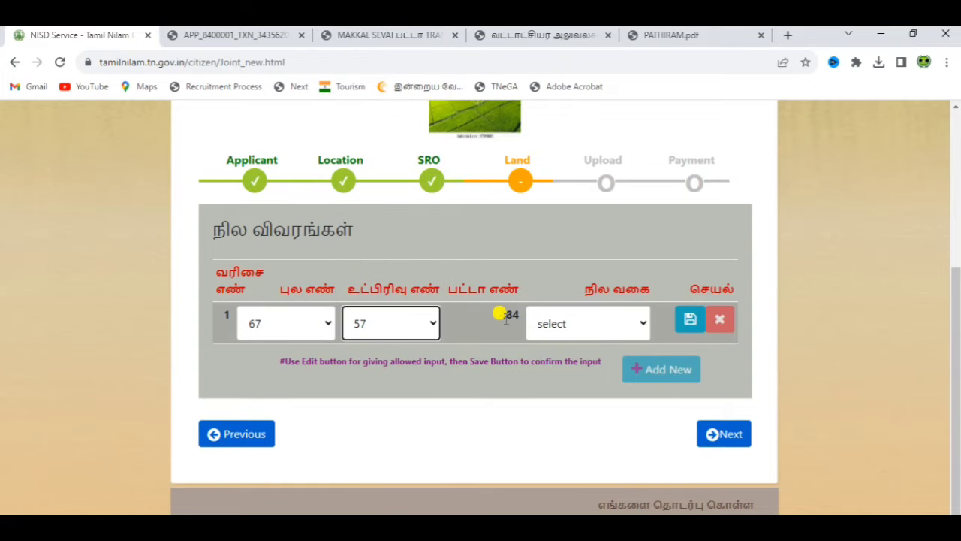
{"action": "left_click", "coordinate": [601, 321]}
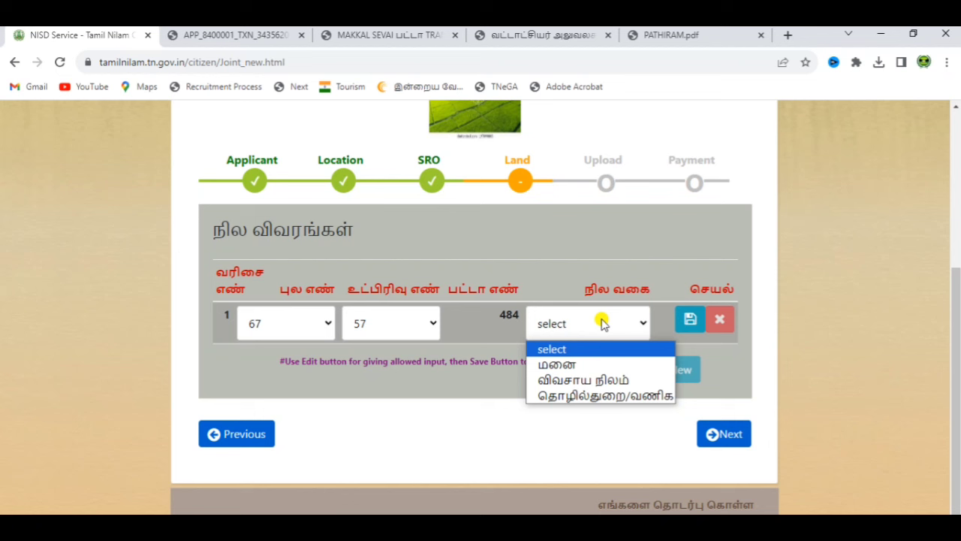
{"action": "left_click", "coordinate": [573, 366]}
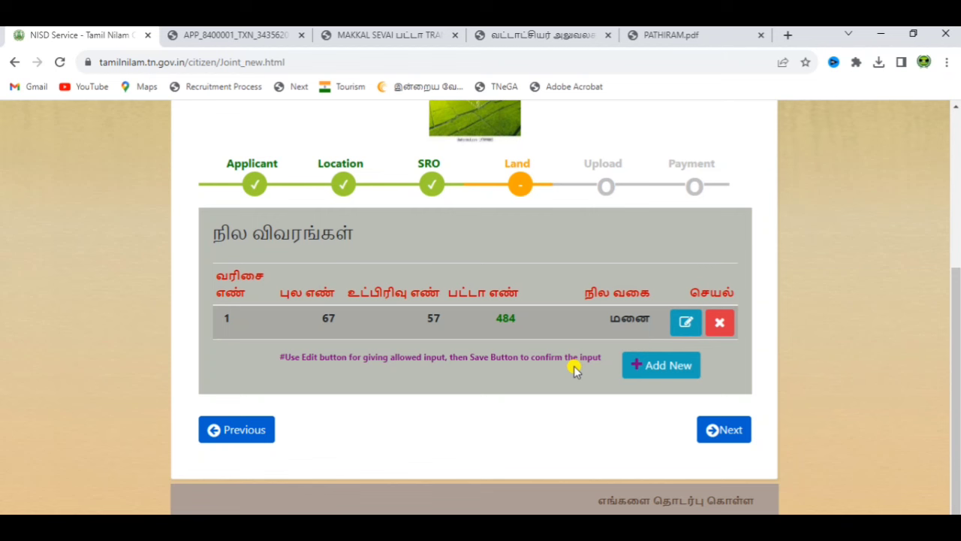
Add a second land row, leaving its survey number unselected.
{"action": "left_click", "coordinate": [645, 368]}
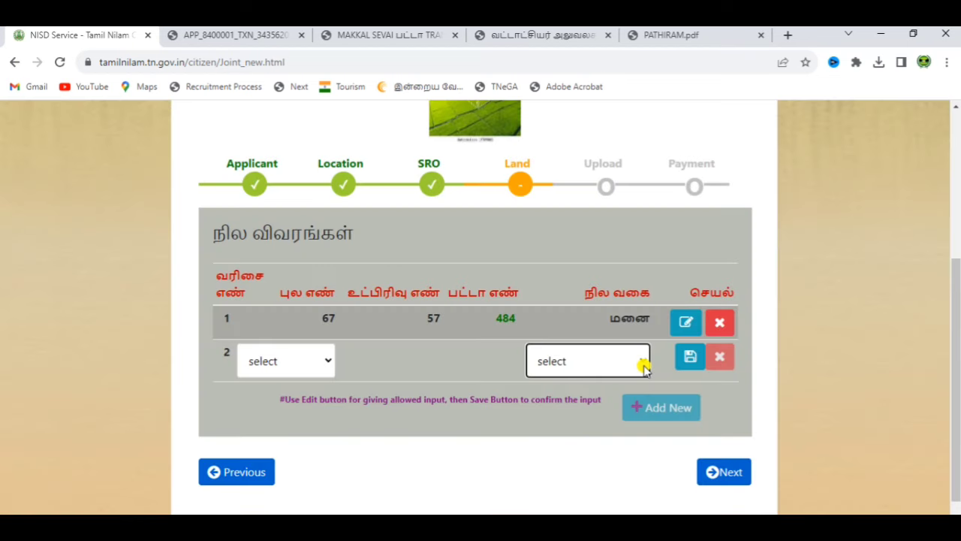
{"action": "left_click", "coordinate": [259, 359]}
{"action": "left_click", "coordinate": [358, 364]}
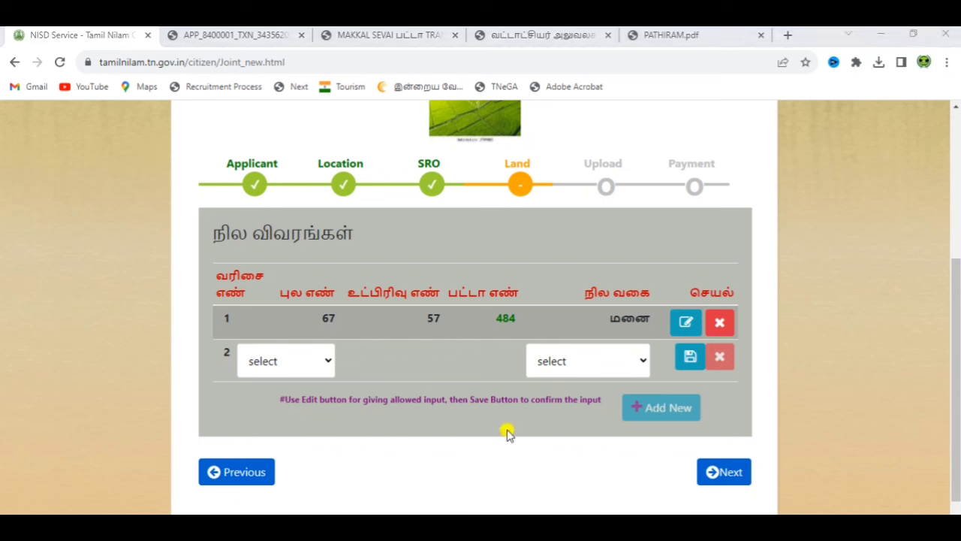
Upload annam.jpg for the identity and address proof rows and CSC.pdf for the registration deed.
{"action": "left_click", "coordinate": [727, 473]}
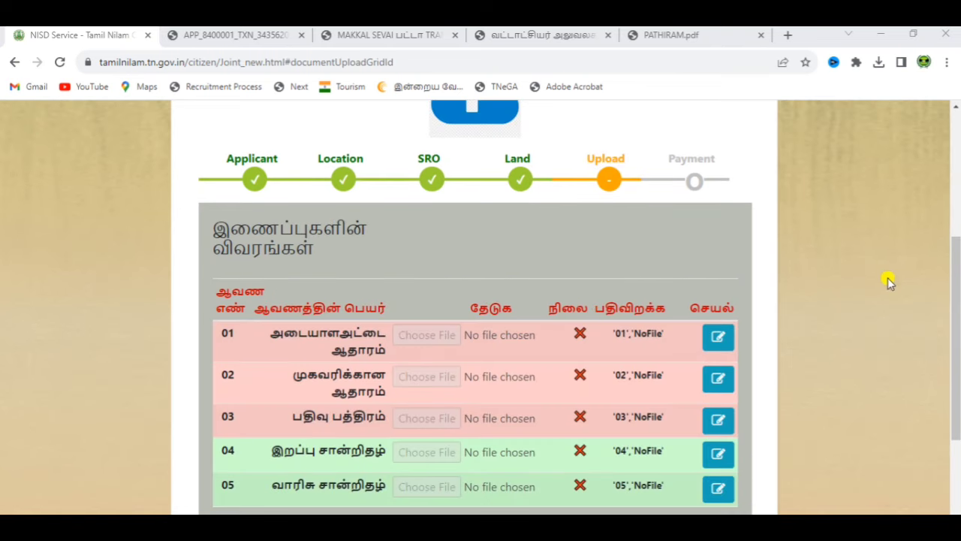
{"action": "left_click_drag", "start_coordinate": [957, 326], "coordinate": [957, 354]}
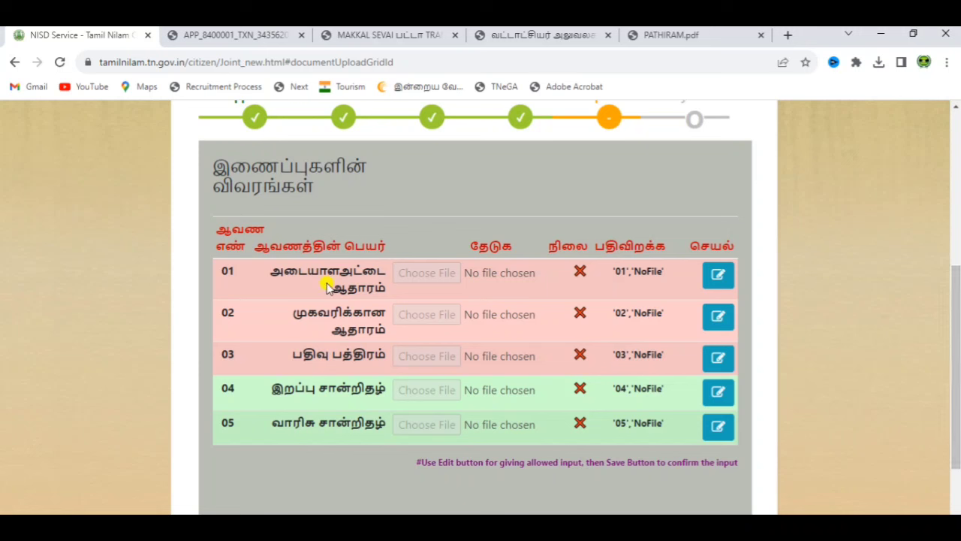
{"action": "left_click", "coordinate": [718, 276]}
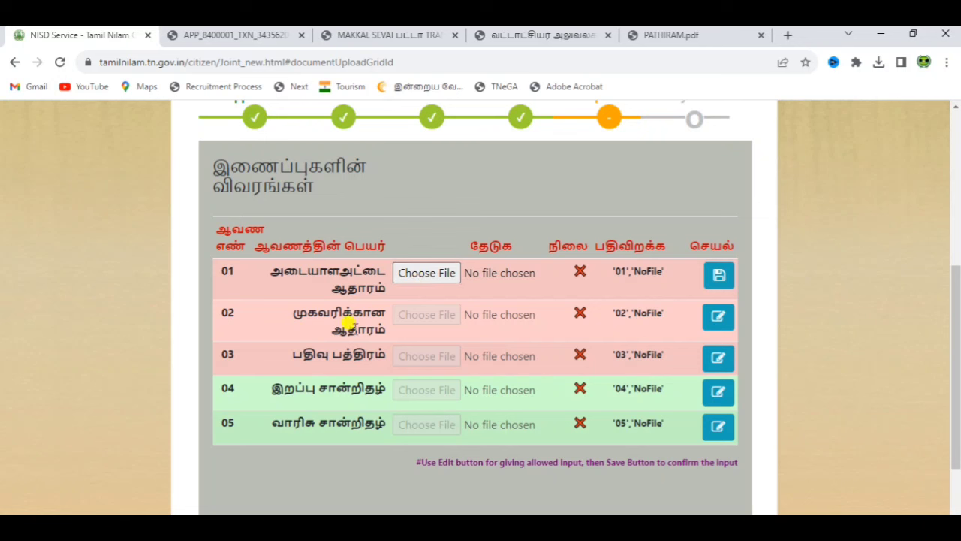
{"action": "left_click", "coordinate": [718, 317]}
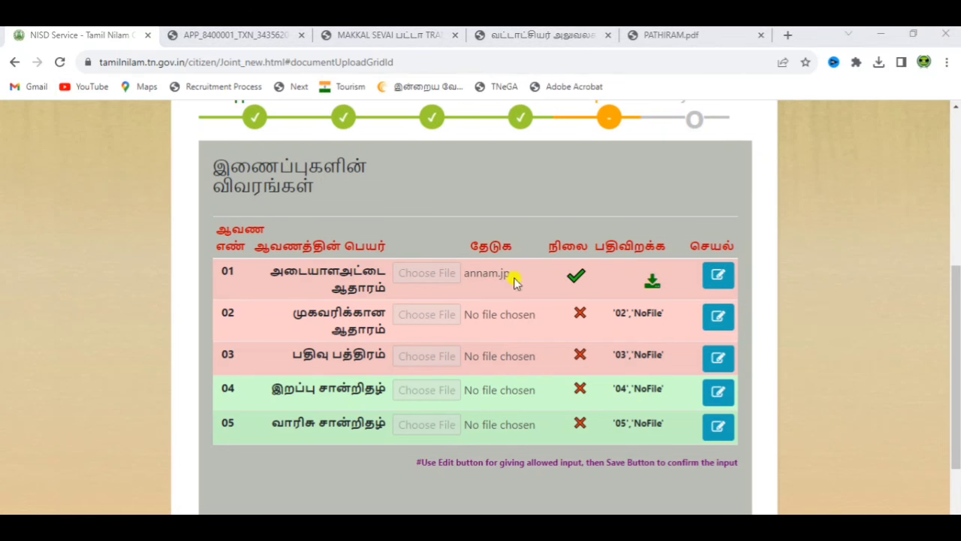
{"action": "left_click", "coordinate": [719, 317]}
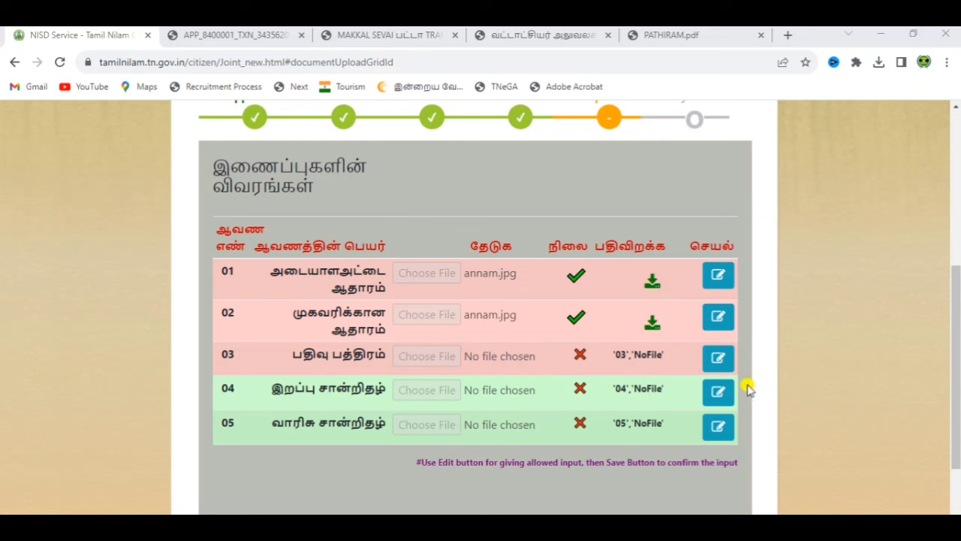
{"action": "left_click", "coordinate": [720, 361]}
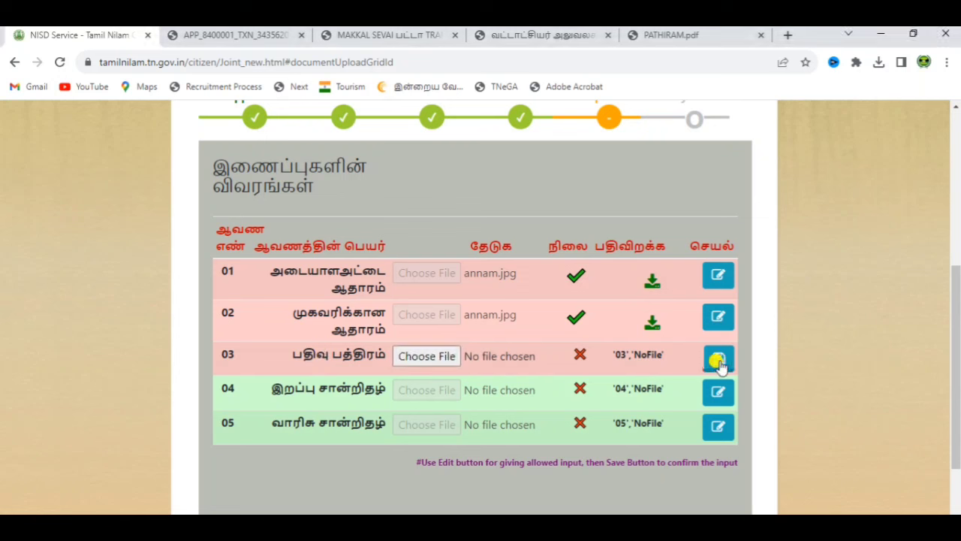
{"action": "left_click", "coordinate": [402, 358]}
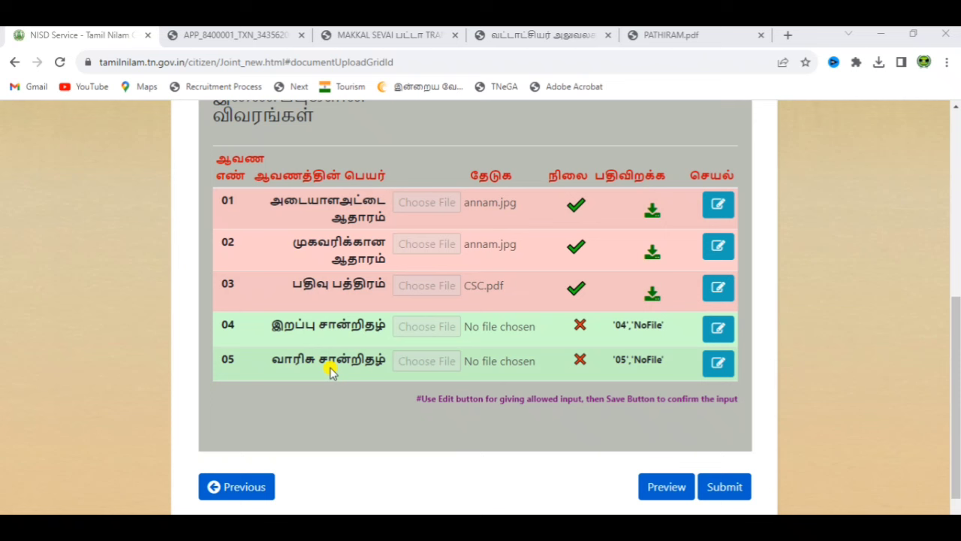
Review the application preview, then submit and confirm to reach the Rs. 60 payment step.
{"action": "left_click", "coordinate": [668, 487]}
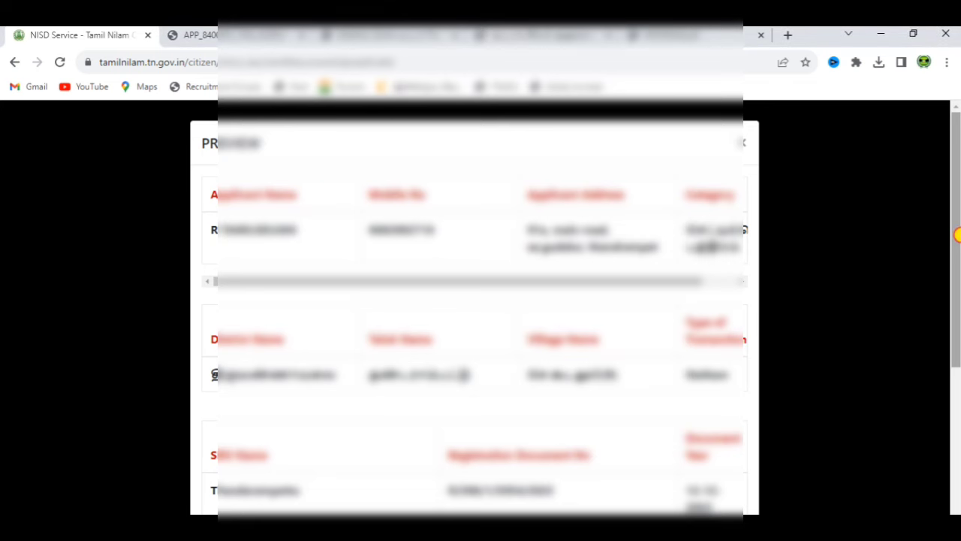
{"action": "left_click_drag", "start_coordinate": [957, 236], "coordinate": [958, 411]}
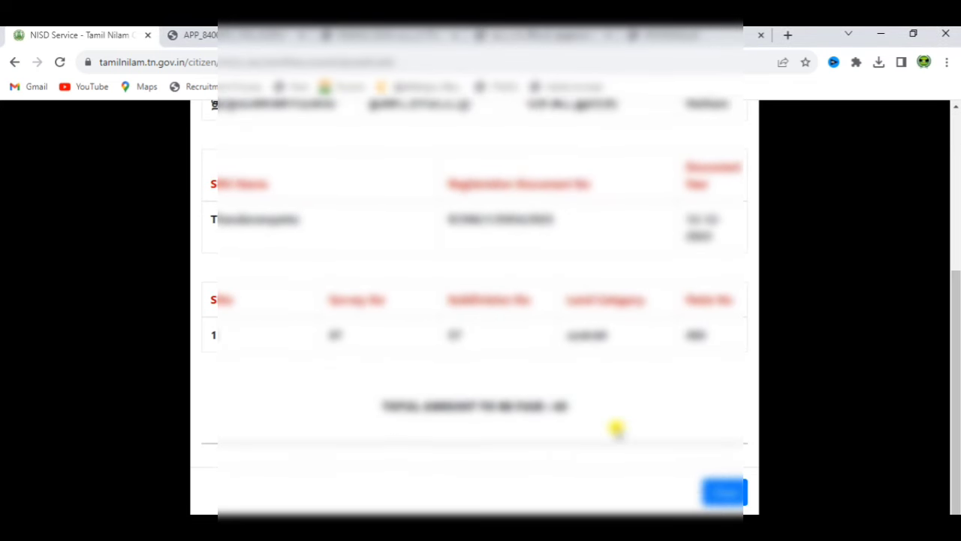
{"action": "left_click", "coordinate": [718, 494]}
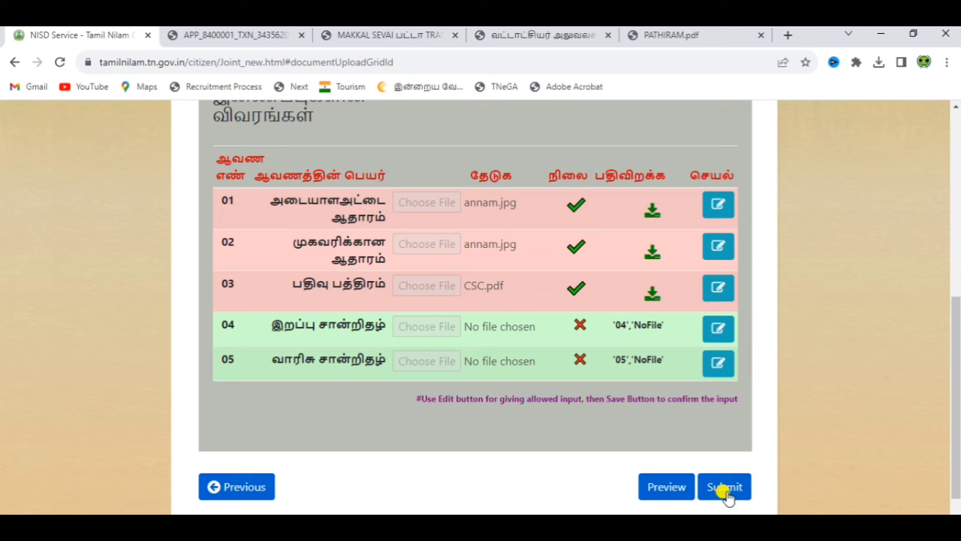
{"action": "left_click", "coordinate": [725, 490]}
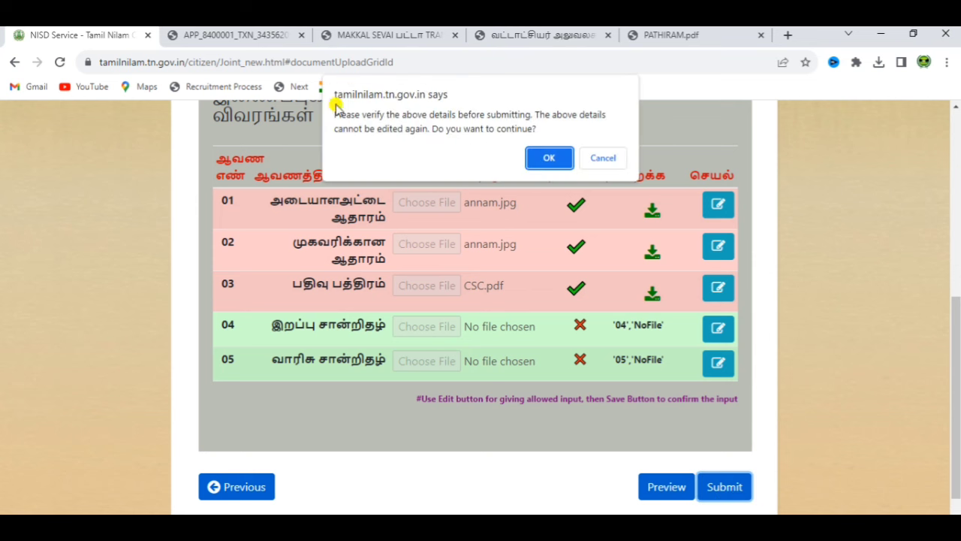
{"action": "left_click", "coordinate": [545, 158]}
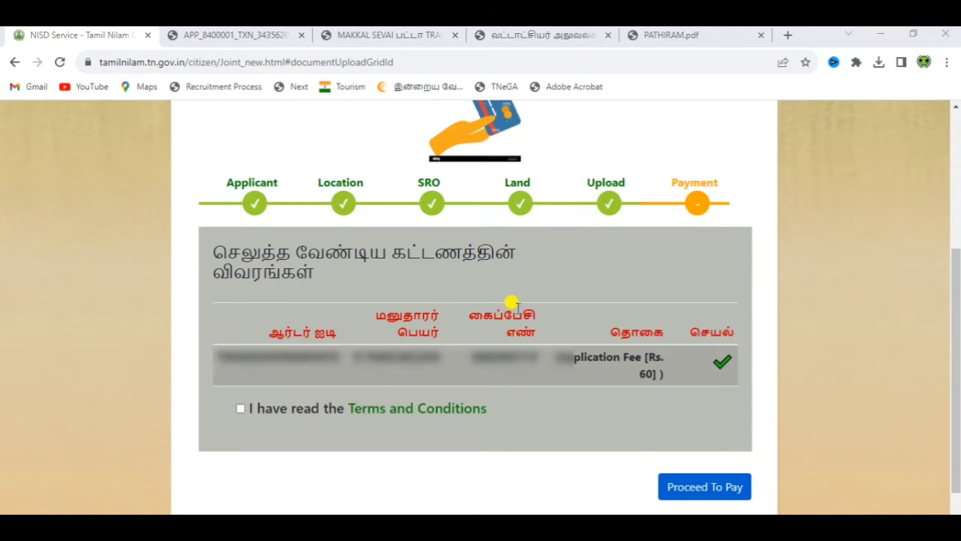
Accept the terms and conditions and proceed to pay the Rs. 60 fee.
{"action": "left_click", "coordinate": [240, 408]}
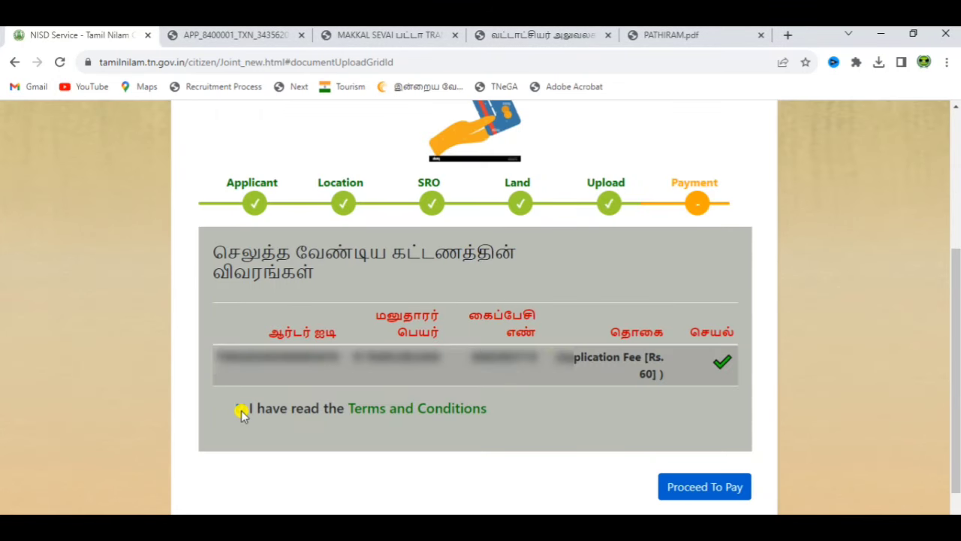
{"action": "left_click", "coordinate": [725, 487]}
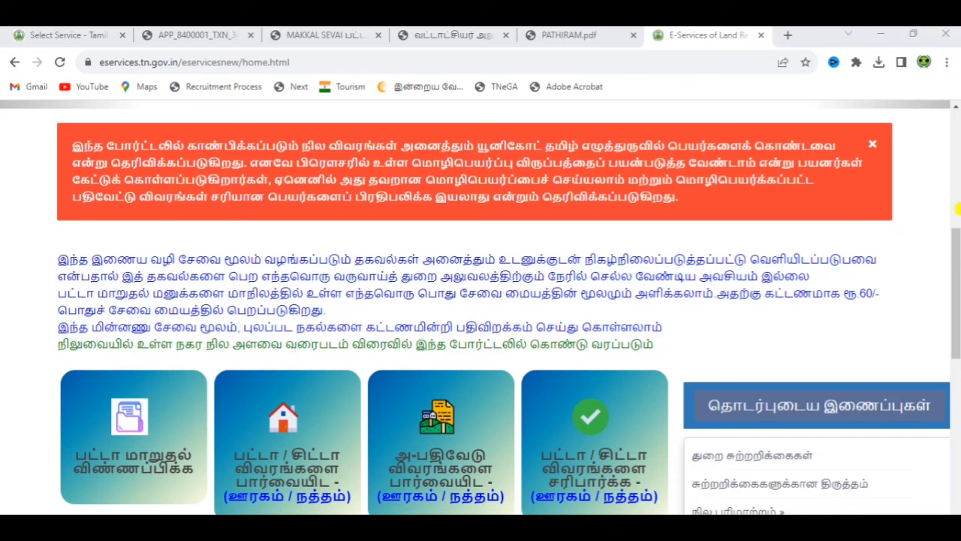
Open the விண்ணப்ப நிலை application status tile on the E-Services home page.
{"action": "left_click_drag", "start_coordinate": [957, 225], "coordinate": [958, 361]}
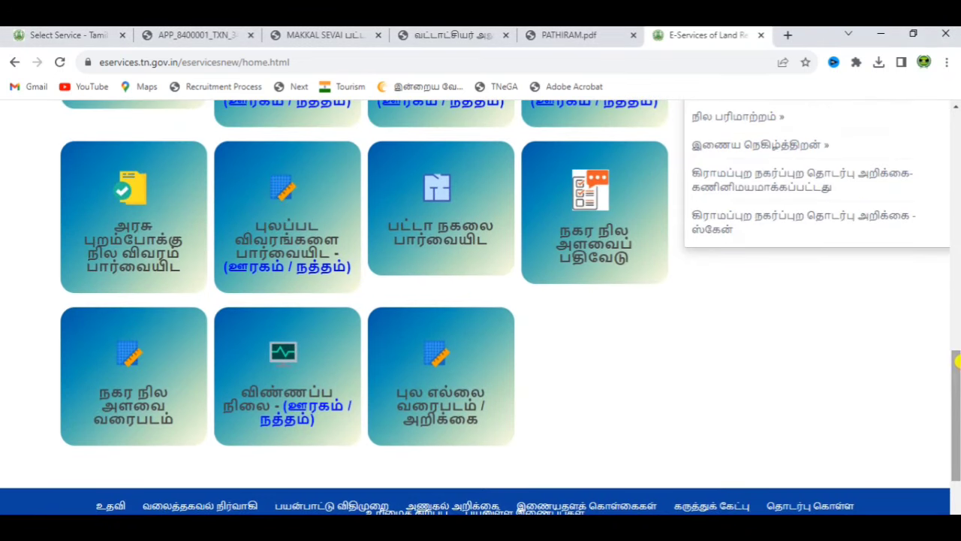
{"action": "left_click", "coordinate": [285, 375]}
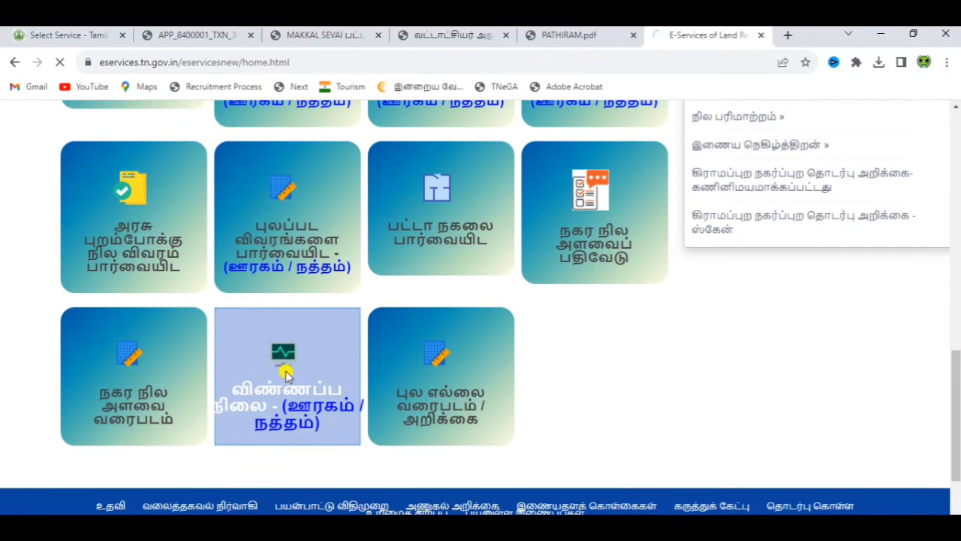